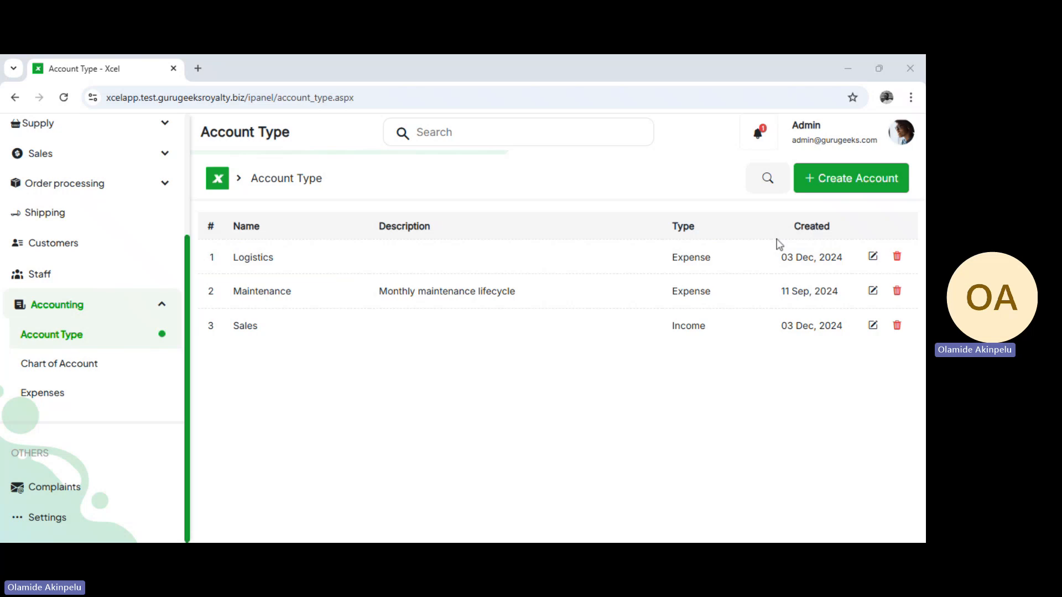
# Start a new account type named "Tools" and classify it as an Expense
pyautogui.click(852, 177)
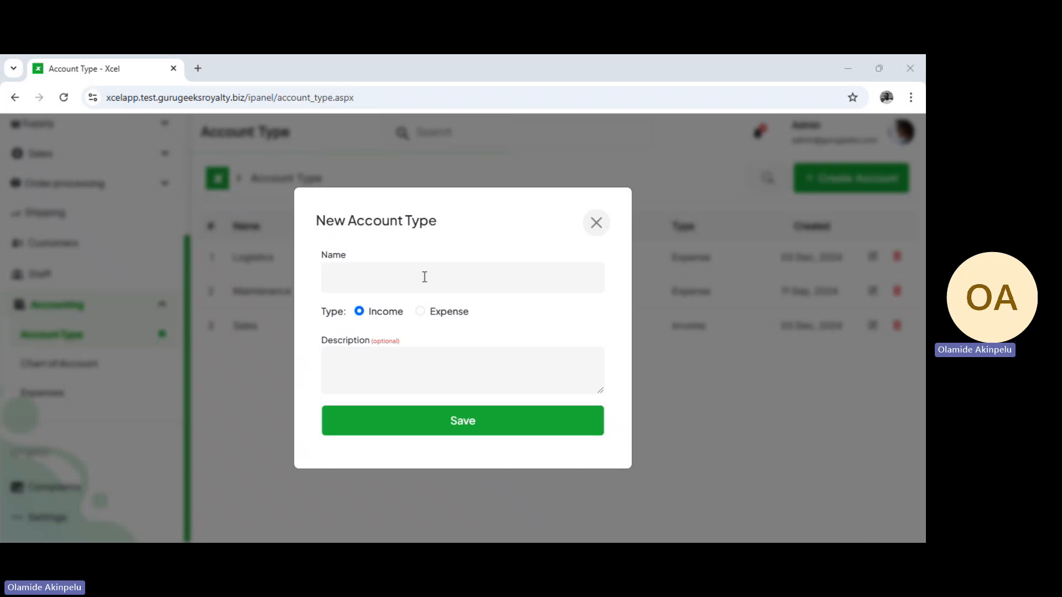
pyautogui.click(424, 277)
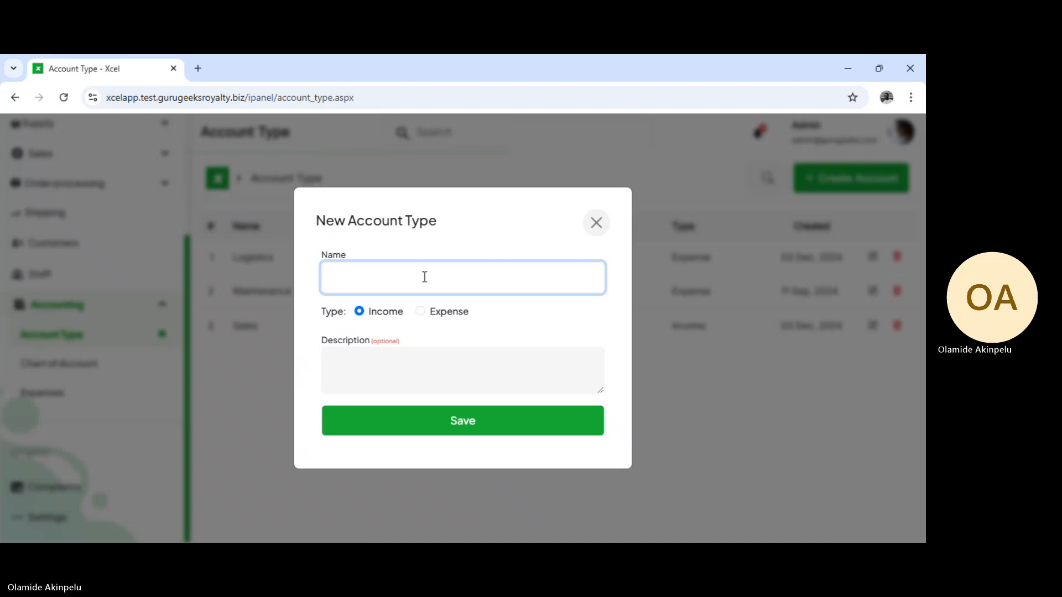
pyautogui.write('To')
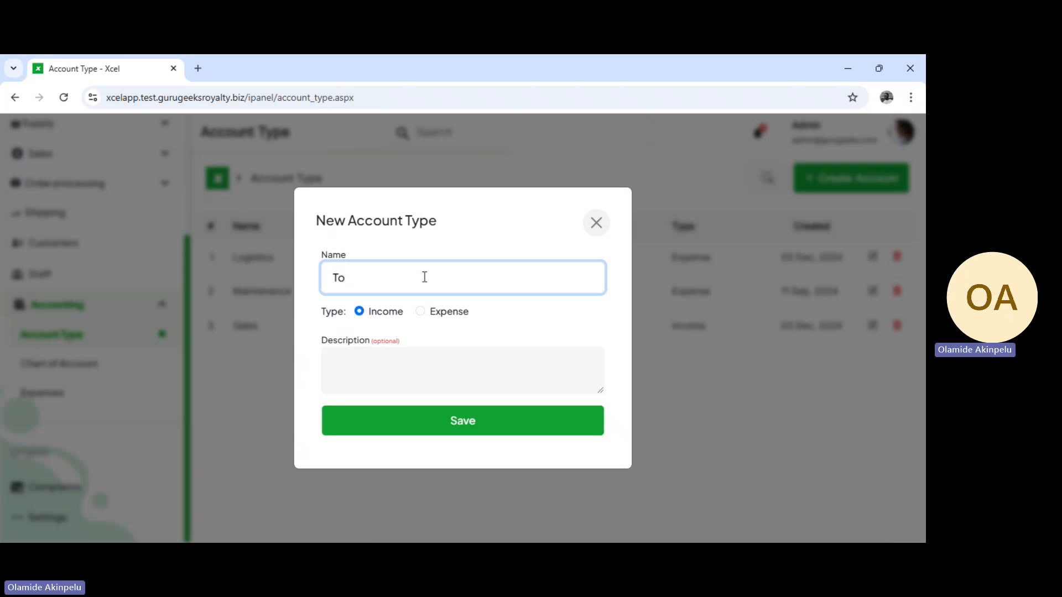
pyautogui.write('ols')
pyautogui.click(426, 311)
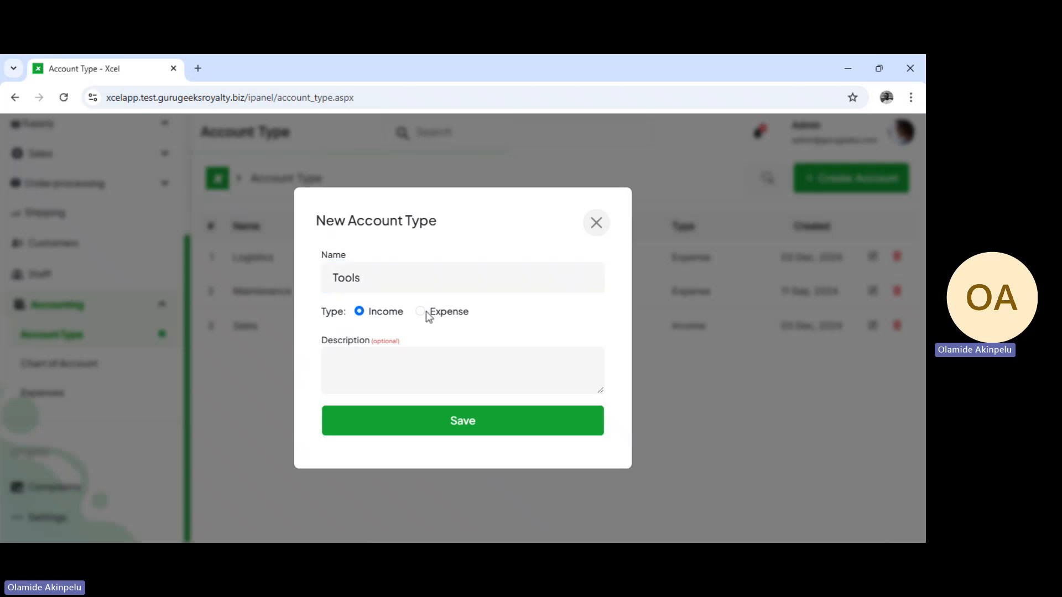
pyautogui.click(426, 311)
# Describe the new account type as "Repair utilities" and save it
pyautogui.click(404, 374)
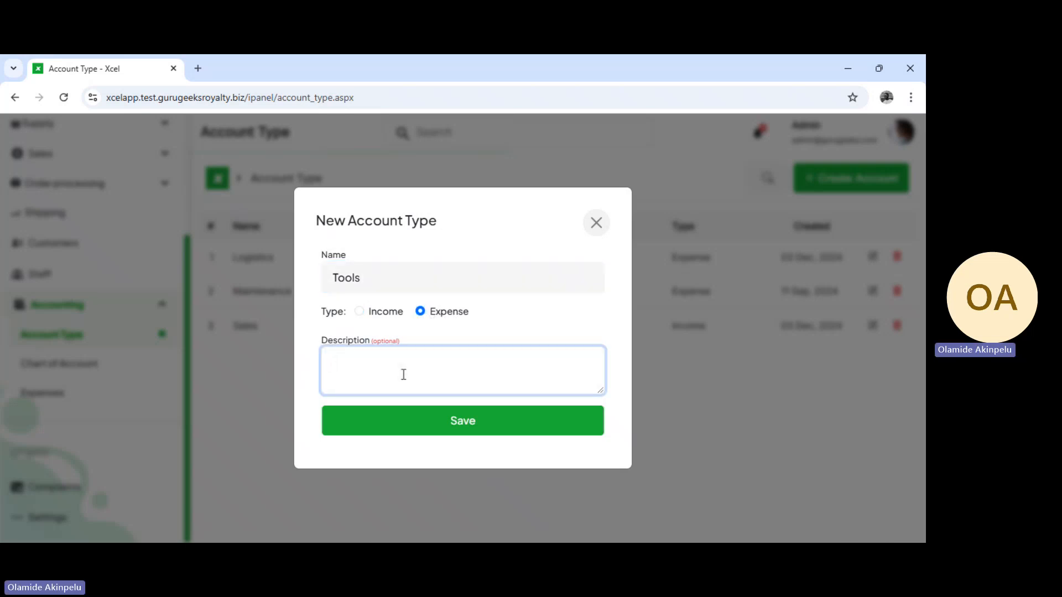
pyautogui.write('Reo')
pyautogui.press('BackSpace')
pyautogui.write('pair')
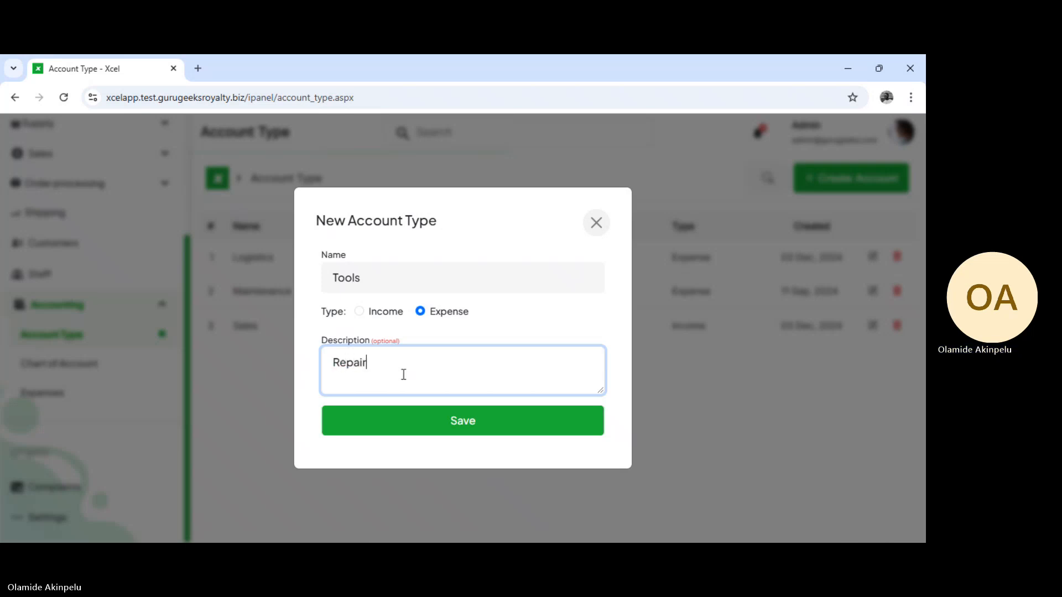
pyautogui.write(' uti')
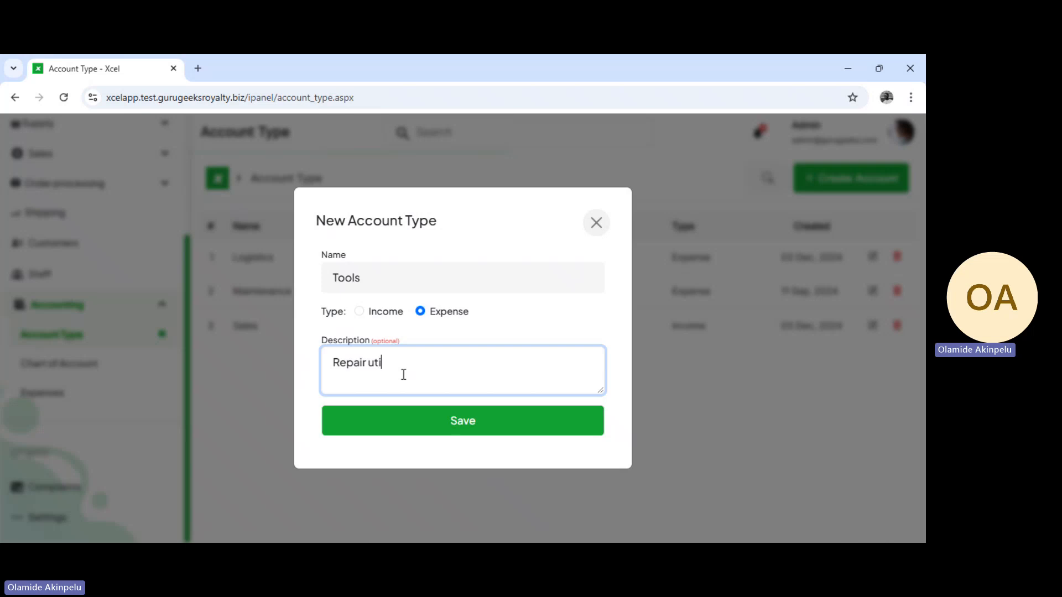
pyautogui.write('lities')
pyautogui.click(449, 426)
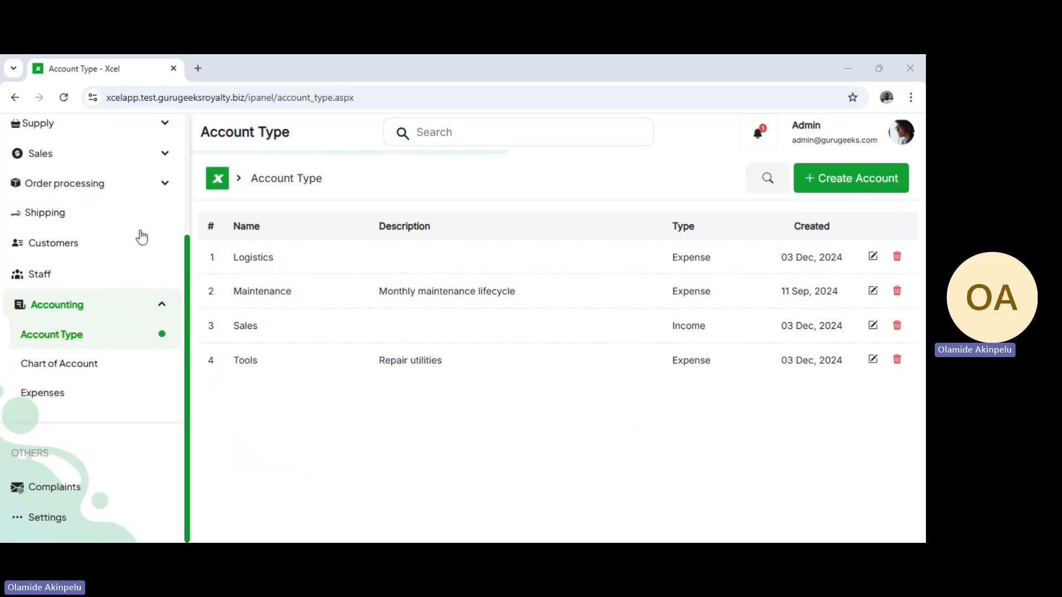
# Start a new account in the Chart of Account and assign it the Tools account type
pyautogui.click(47, 364)
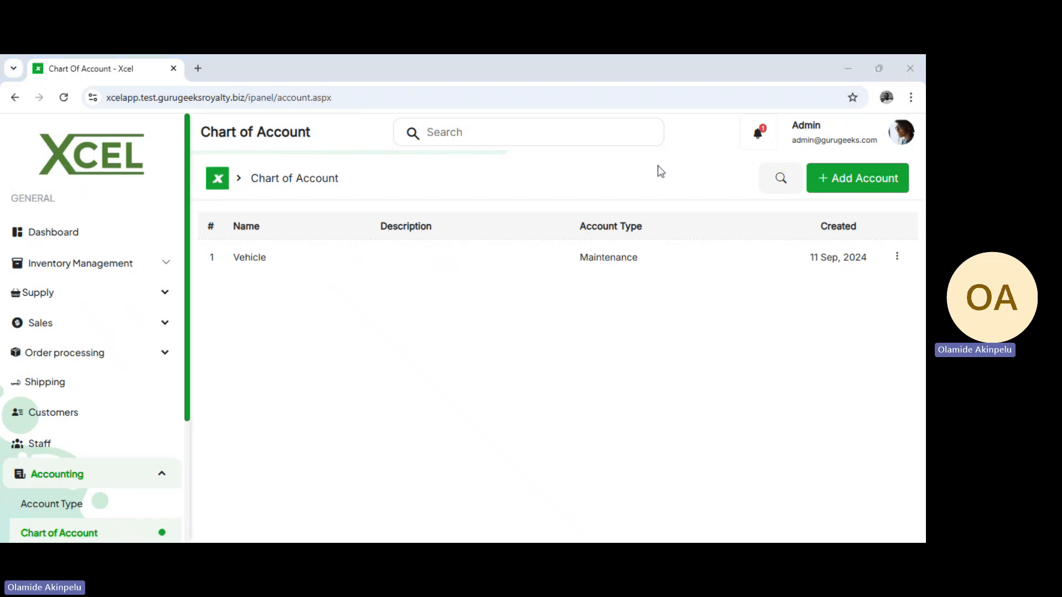
pyautogui.click(885, 177)
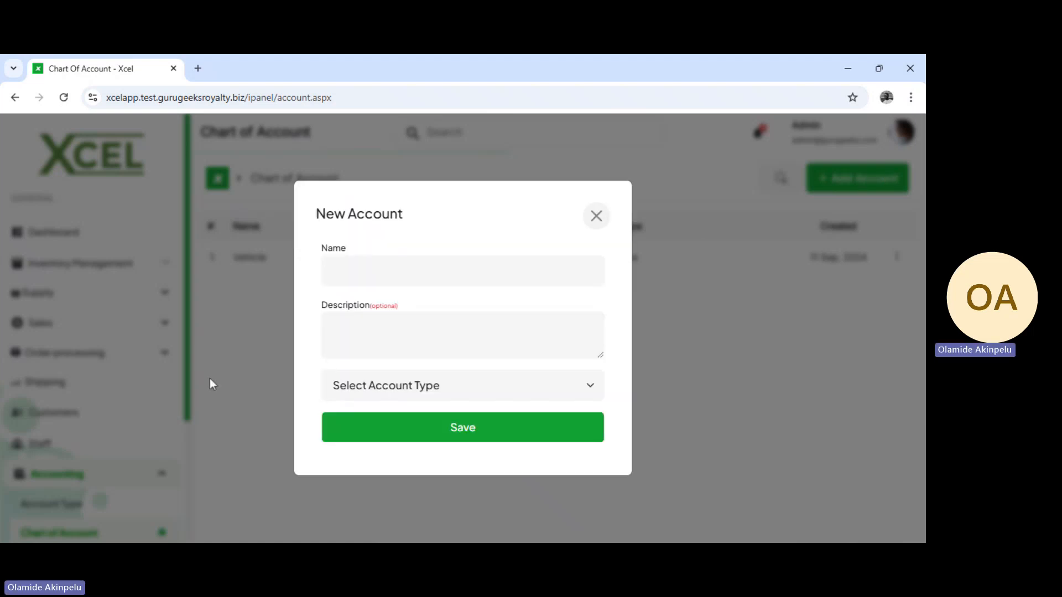
pyautogui.click(431, 395)
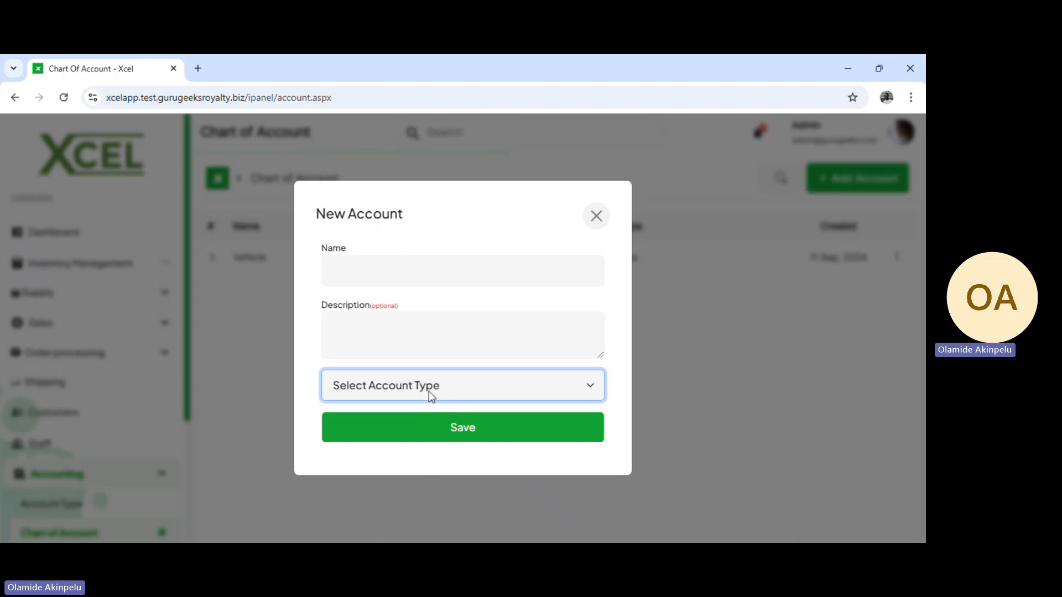
pyautogui.press('Down')
# Name the new account "Spanners and Screws" and save it
pyautogui.click(353, 275)
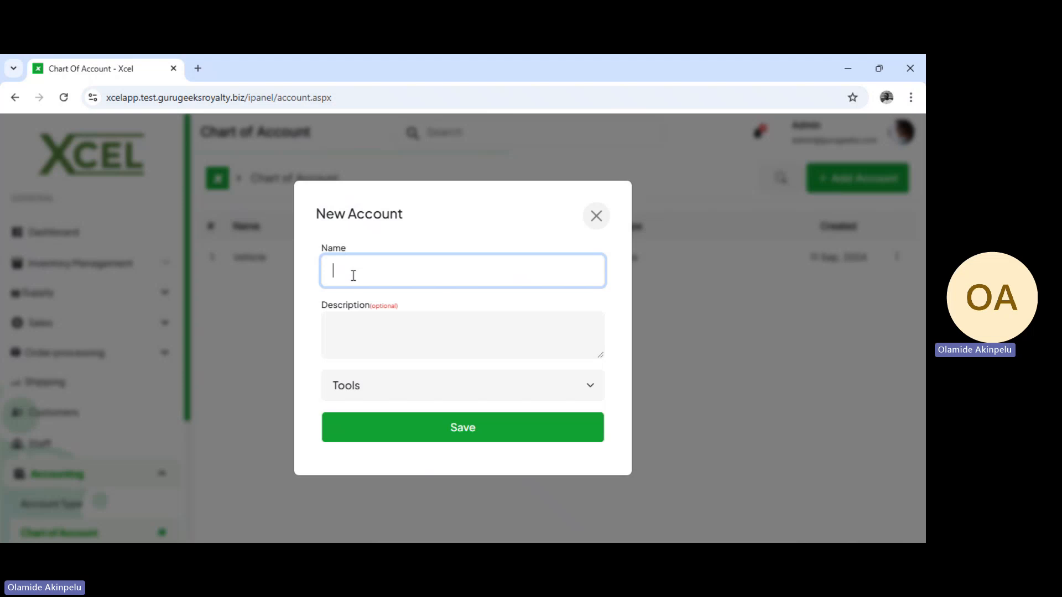
pyautogui.write('Span')
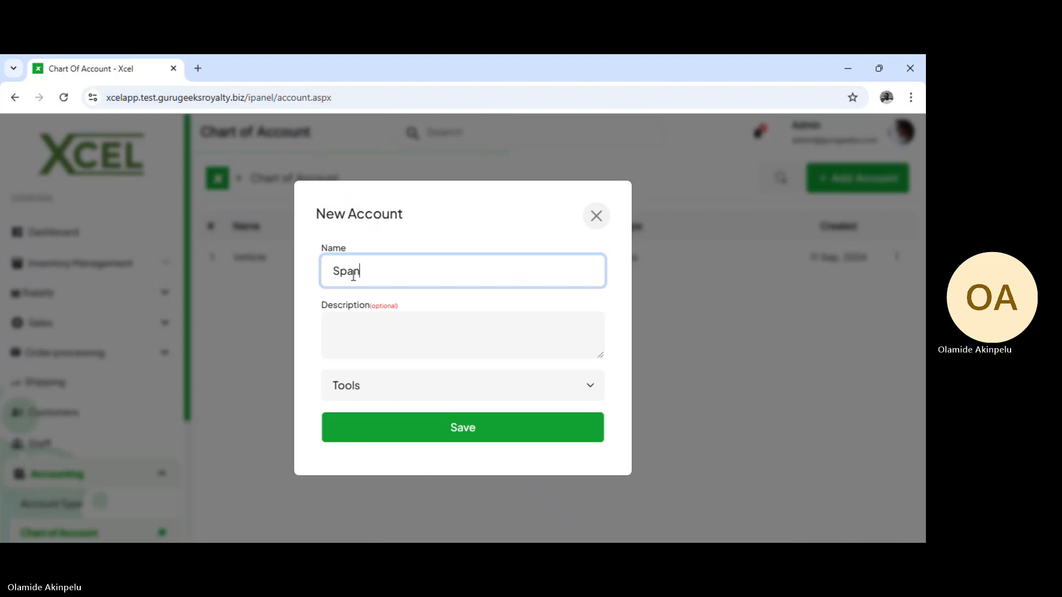
pyautogui.write('ners ad')
pyautogui.press('BackSpace')
pyautogui.write('nd')
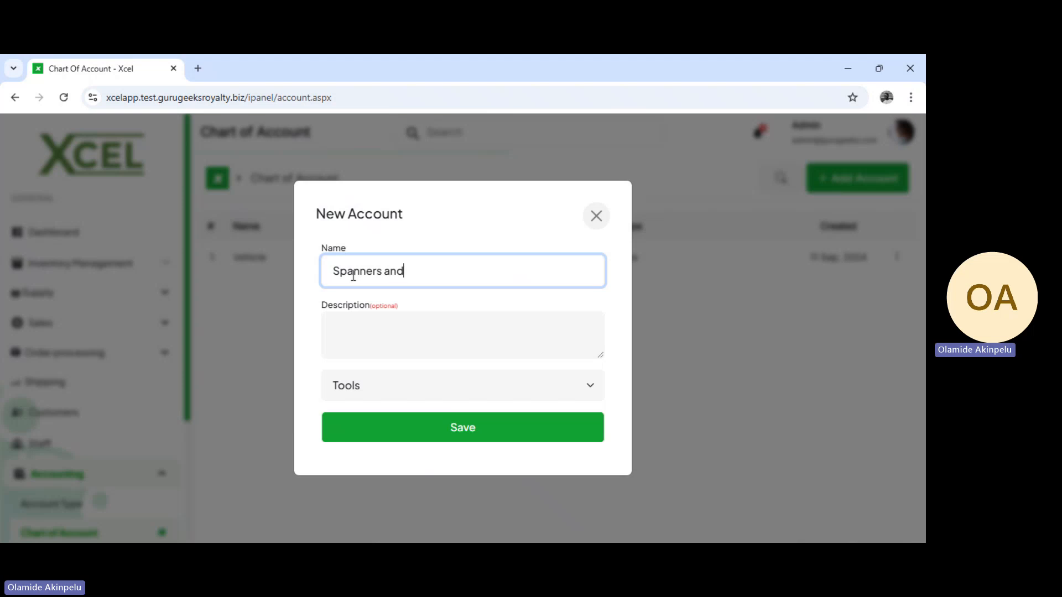
pyautogui.write(' Screws')
pyautogui.click(416, 224)
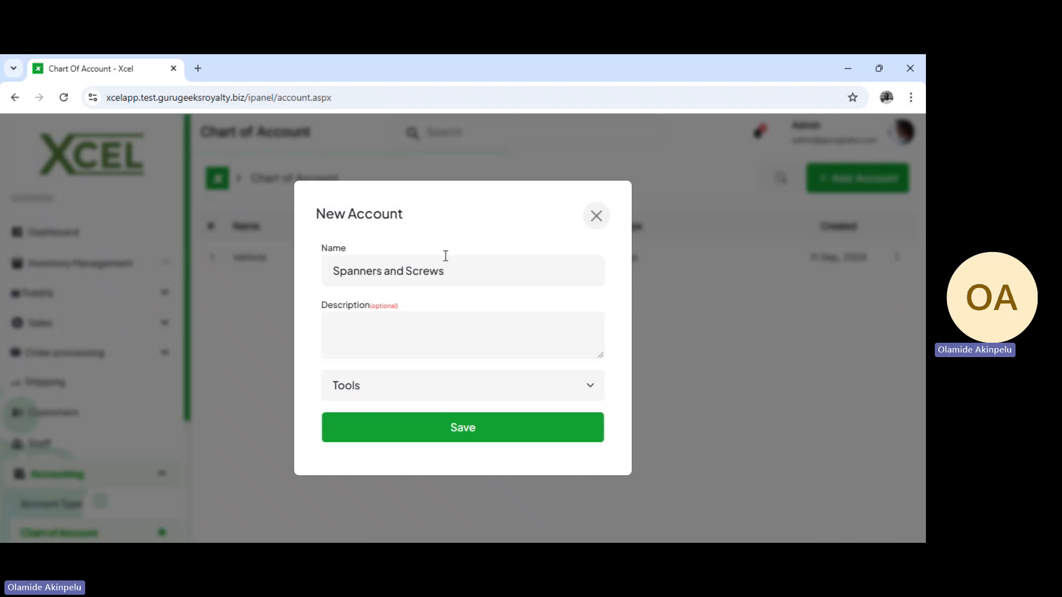
pyautogui.click(424, 391)
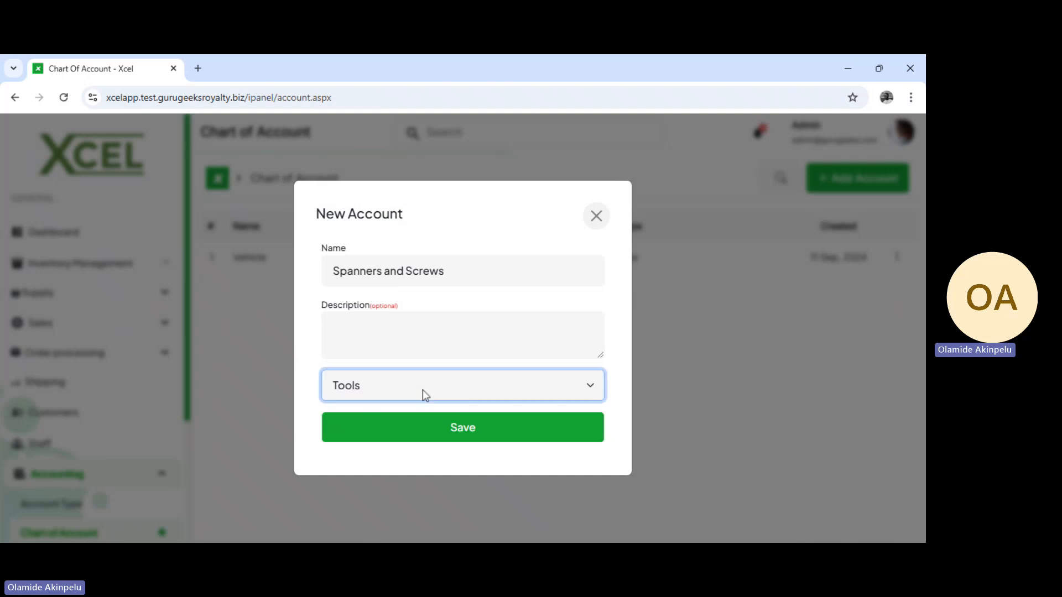
pyautogui.click(474, 432)
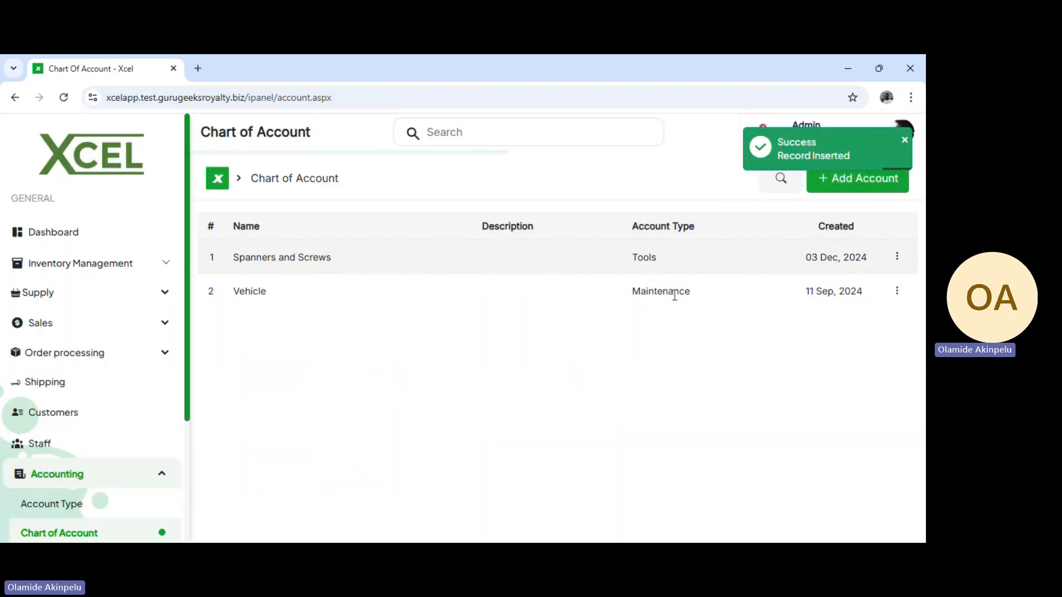
# View the actions available for the Spanners and Screws account and the warehouse and outlet lists on the Expenses page
pyautogui.click(899, 259)
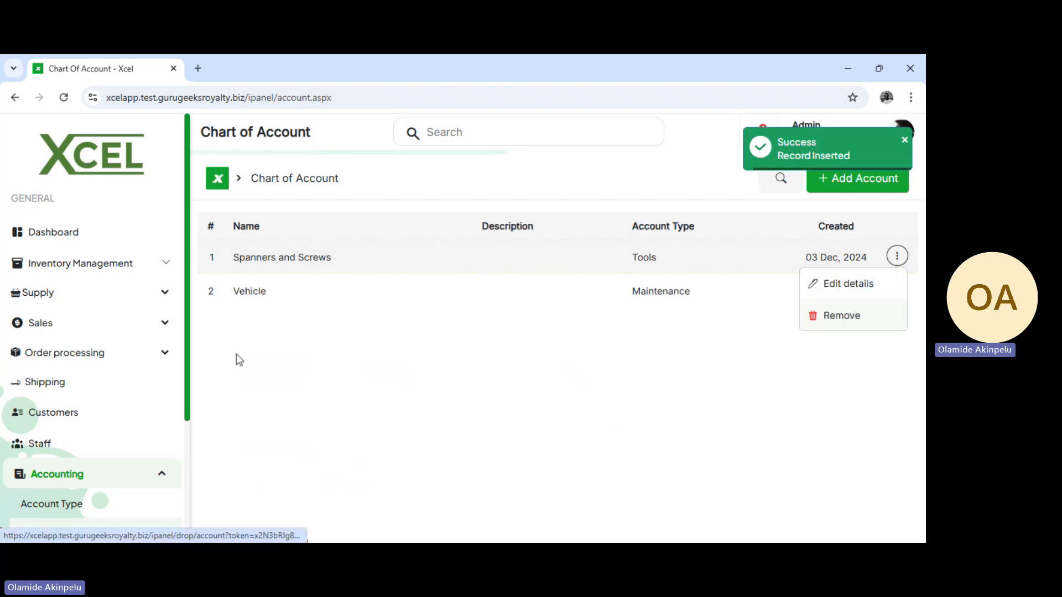
pyautogui.scroll(-1, 114, 444)
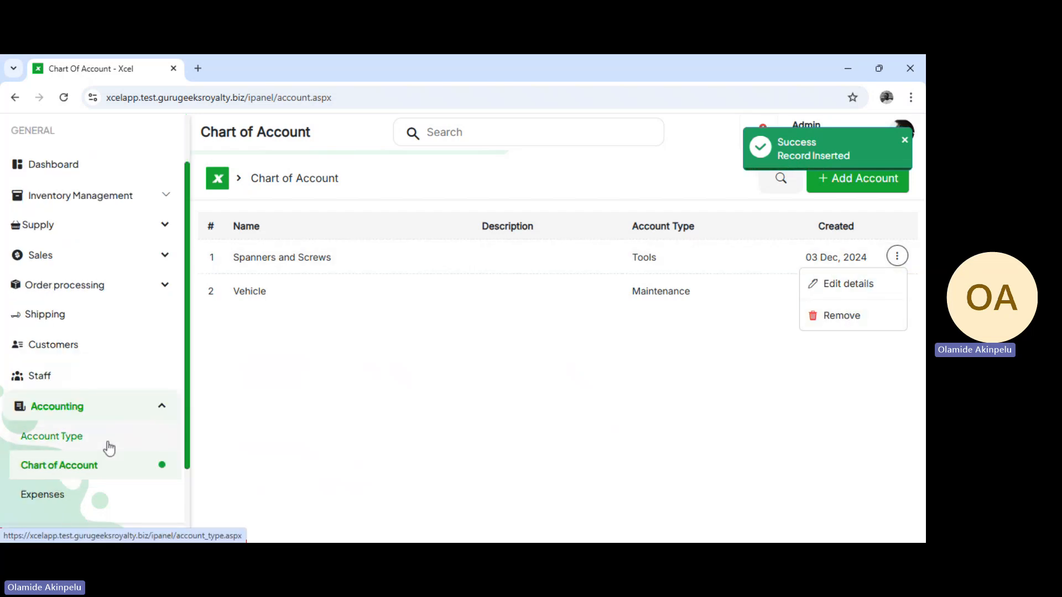
pyautogui.click(79, 496)
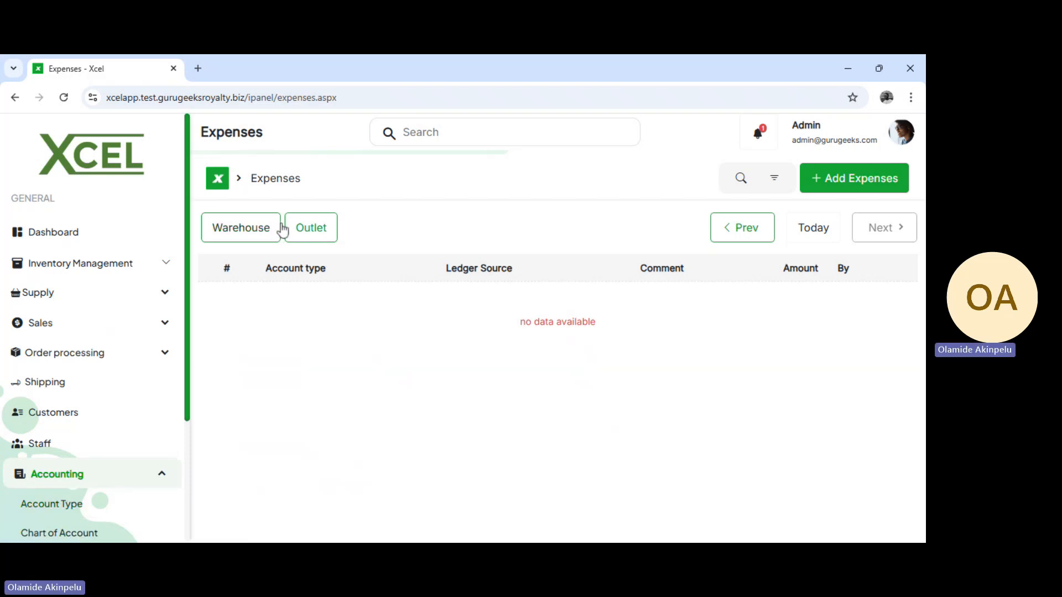
pyautogui.click(219, 236)
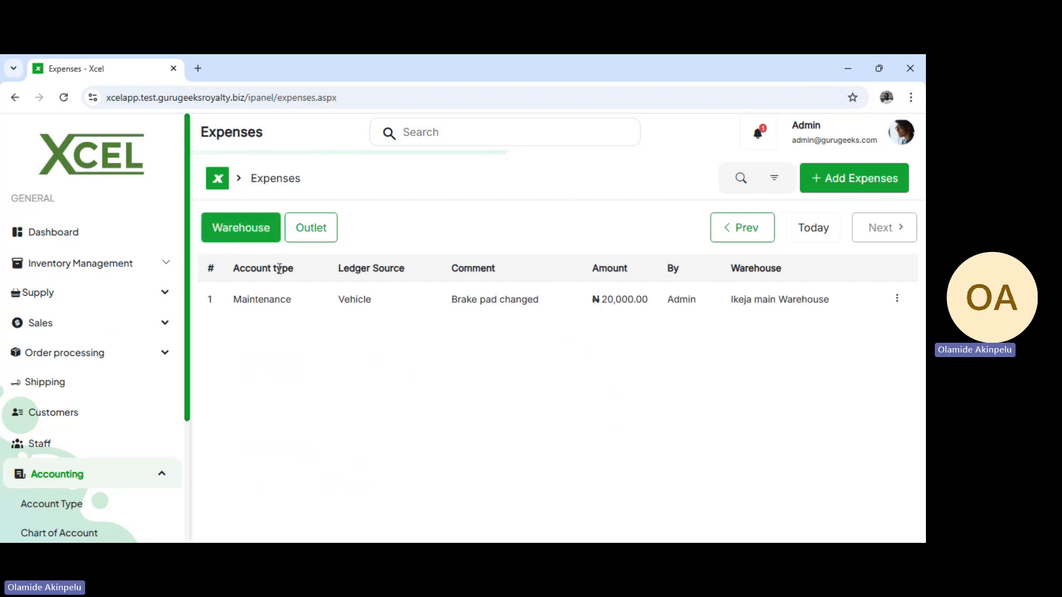
pyautogui.click(320, 240)
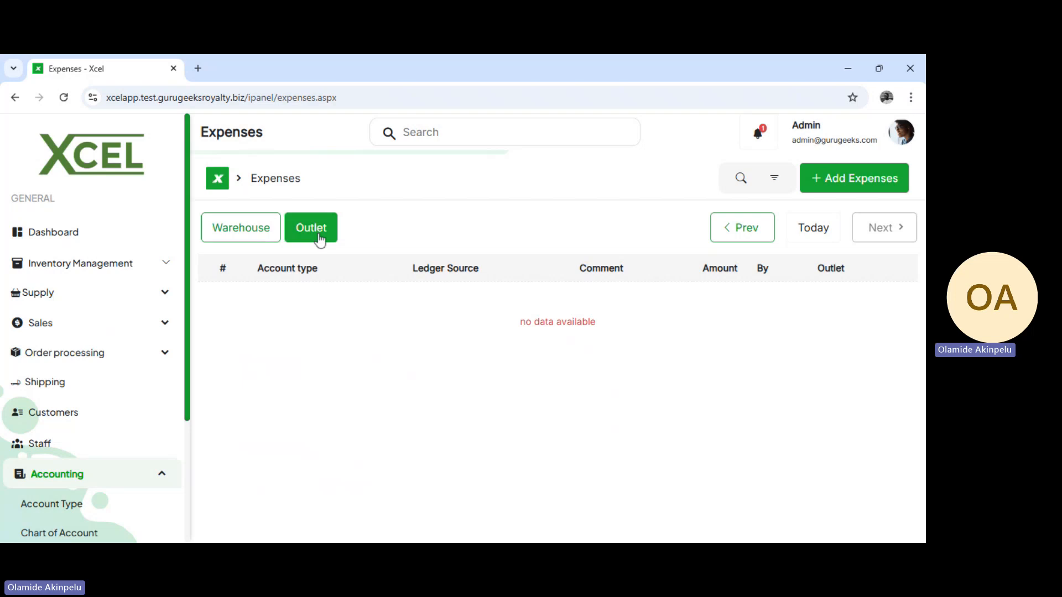
pyautogui.click(256, 238)
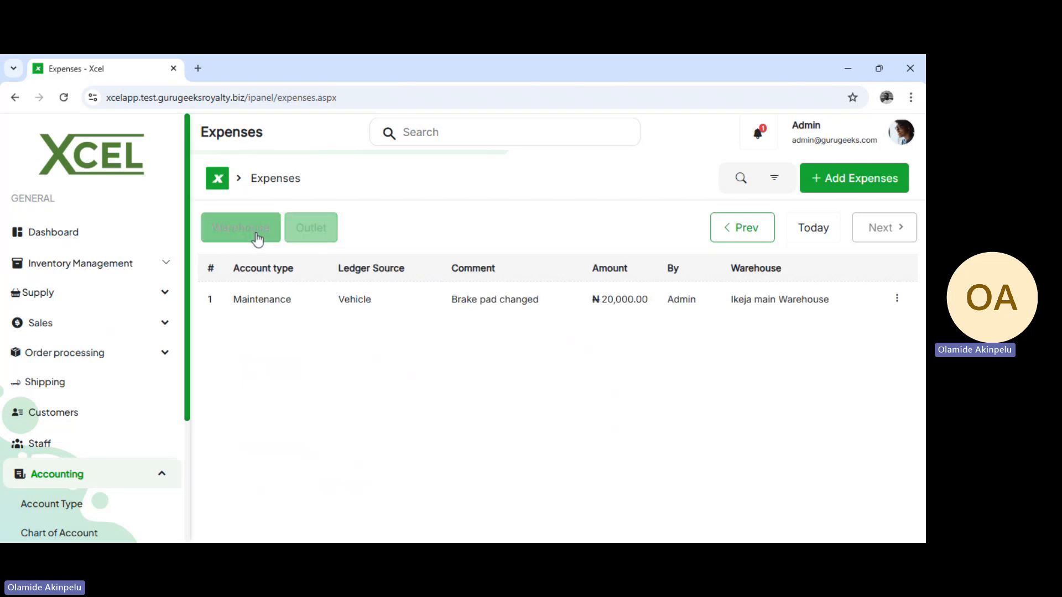
# Start a new expense record and choose Spanners and Screws (Tools) as its ledger
pyautogui.click(845, 189)
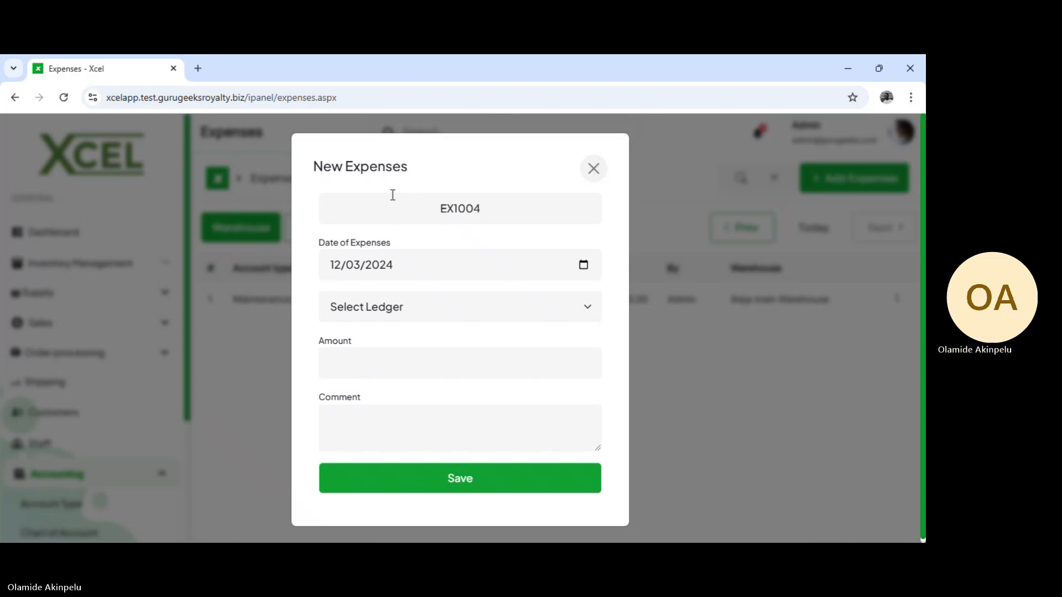
pyautogui.moveTo(392, 195); pyautogui.dragTo(505, 199)
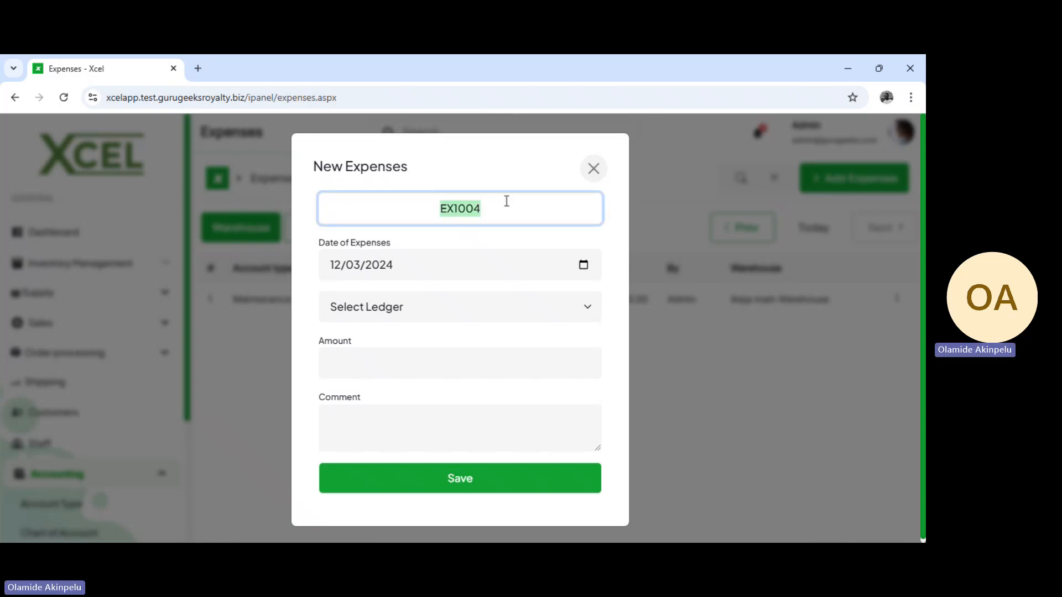
pyautogui.click(504, 175)
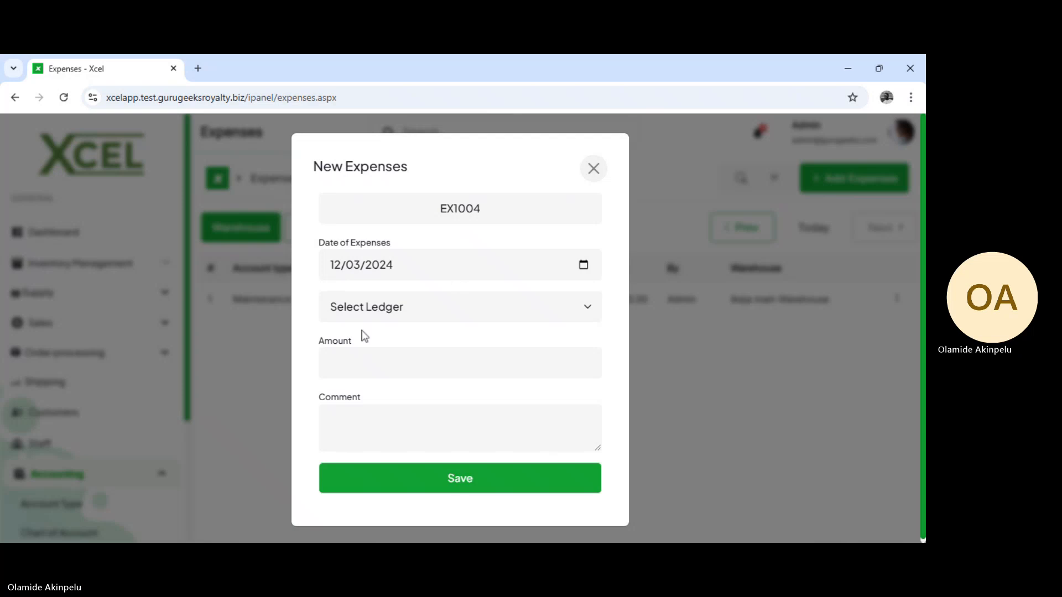
pyautogui.click(400, 311)
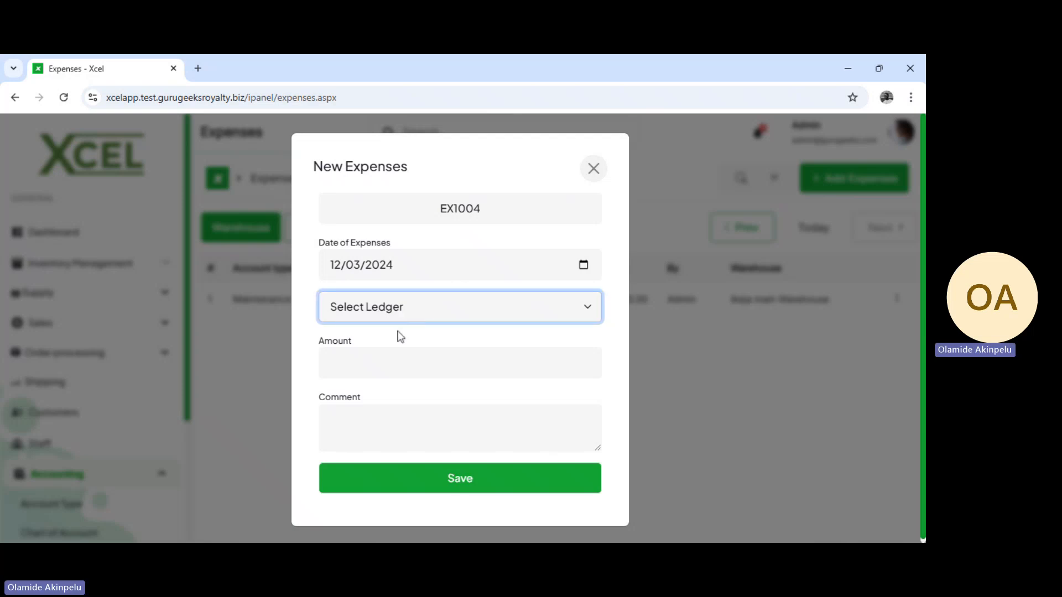
pyautogui.click(456, 331)
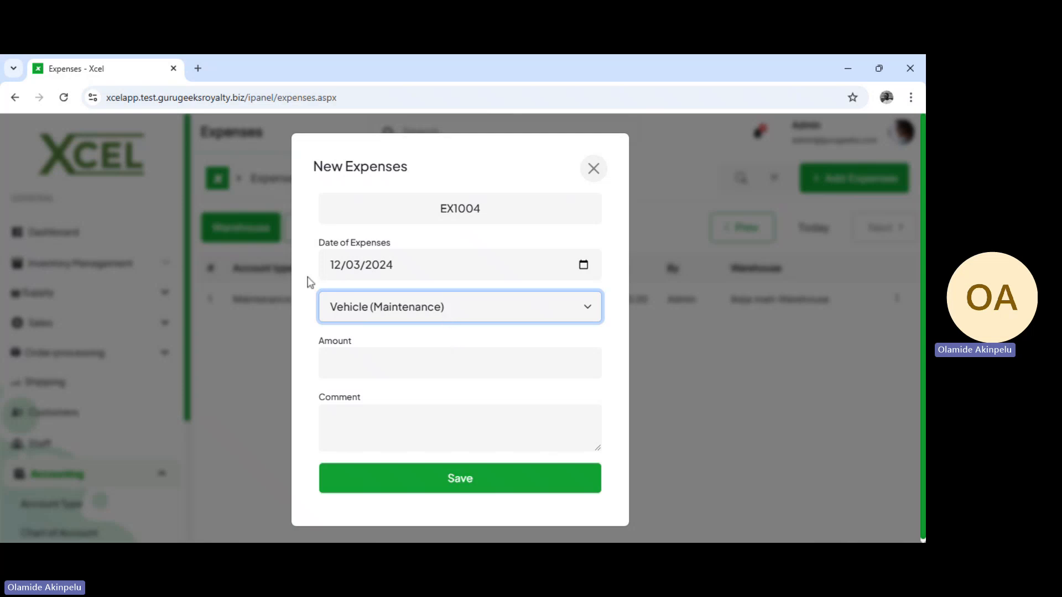
pyautogui.press('Down')
# Set the expense amount to 2500
pyautogui.click(376, 355)
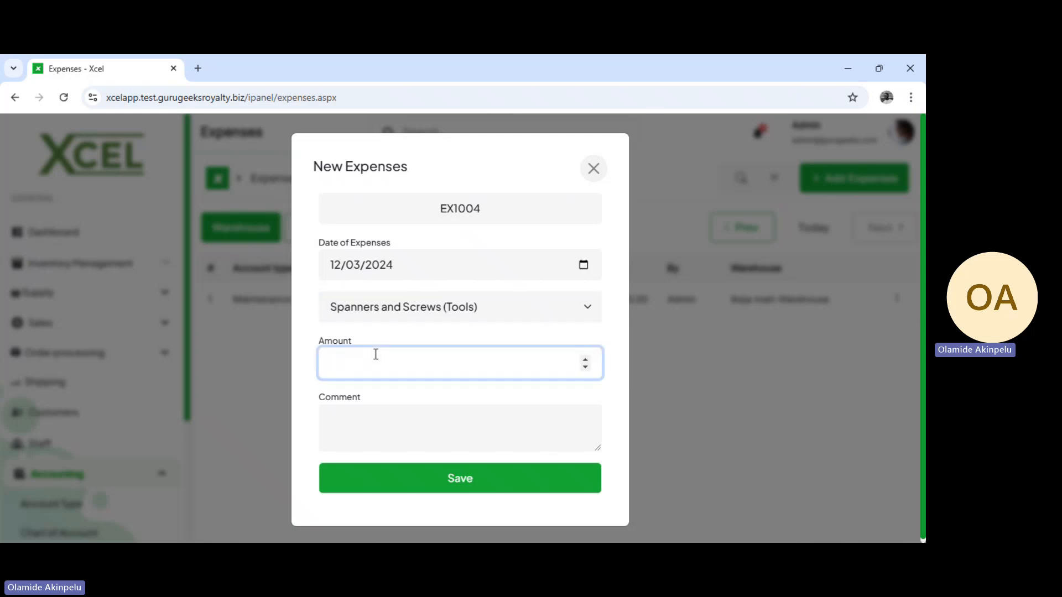
pyautogui.write('2599')
pyautogui.press('BackSpace')
pyautogui.press('BackSpace')
pyautogui.write('00')
# Enter the comment "Replacement for missing items" and save the expense
pyautogui.click(372, 424)
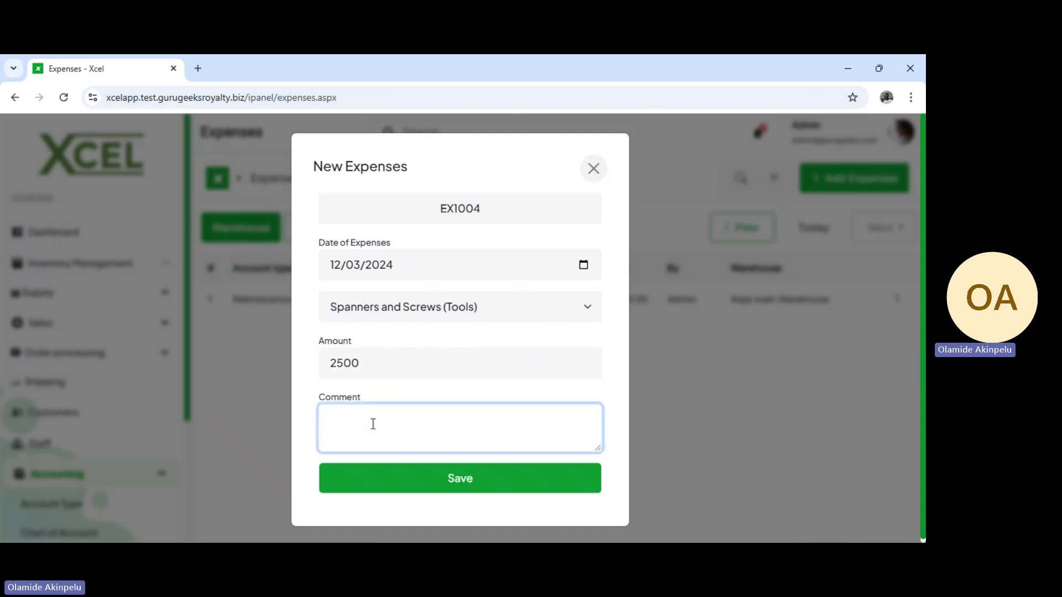
pyautogui.write('Replacement')
pyautogui.write('for')
pyautogui.write(' mssing')
pyautogui.press('BackSpace')
pyautogui.press('BackSpace')
pyautogui.press('BackSpace')
pyautogui.press('BackSpace')
pyautogui.press('BackSpace')
pyautogui.write('issing it')
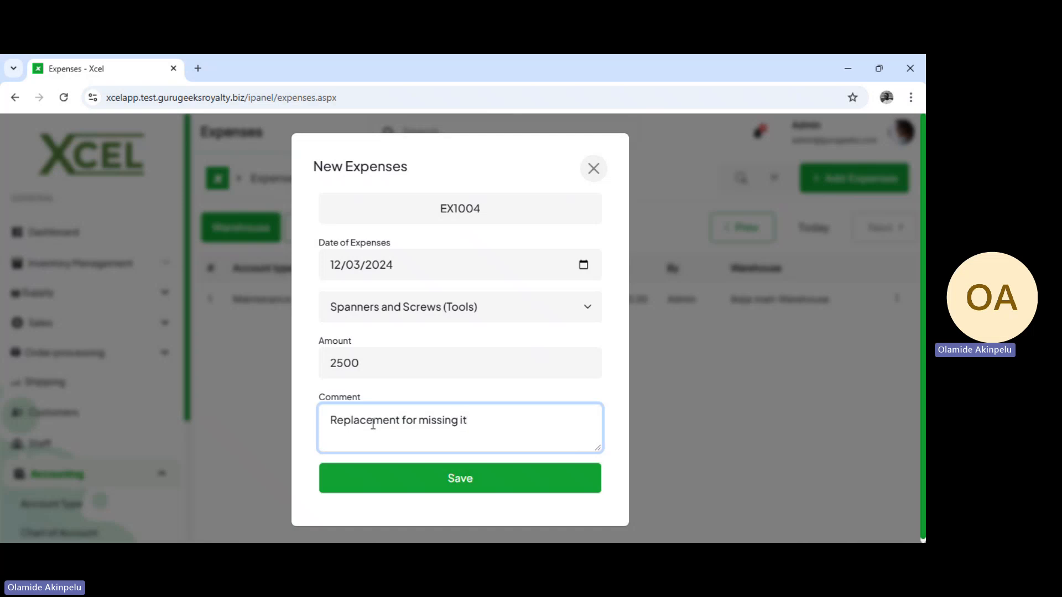
pyautogui.write('ems')
pyautogui.click(456, 484)
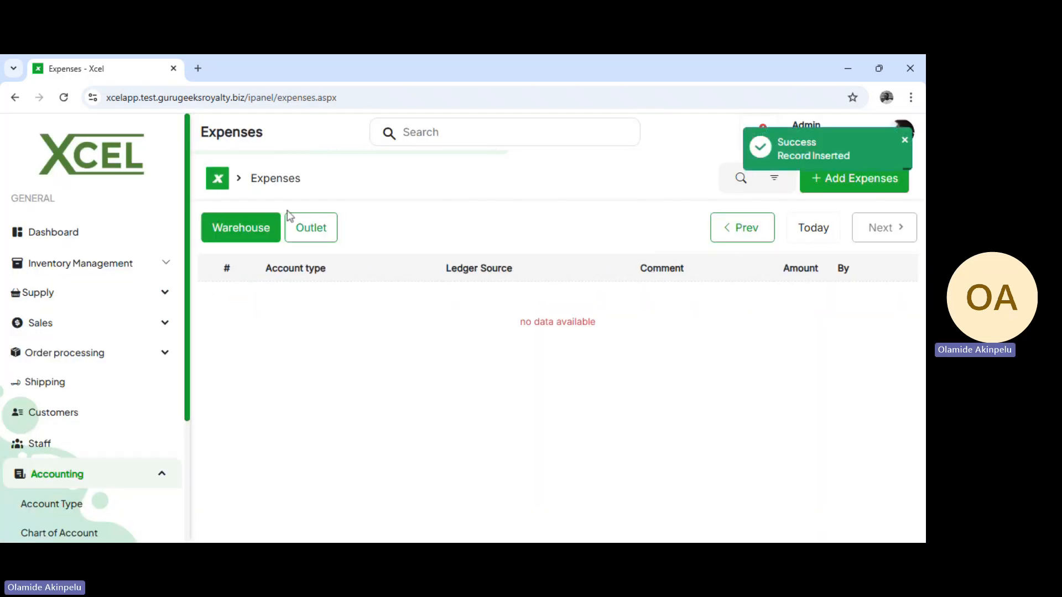
# Review the new Tools expense in the warehouse list, check the outlet list, and view the actions available for that expense
pyautogui.click(238, 228)
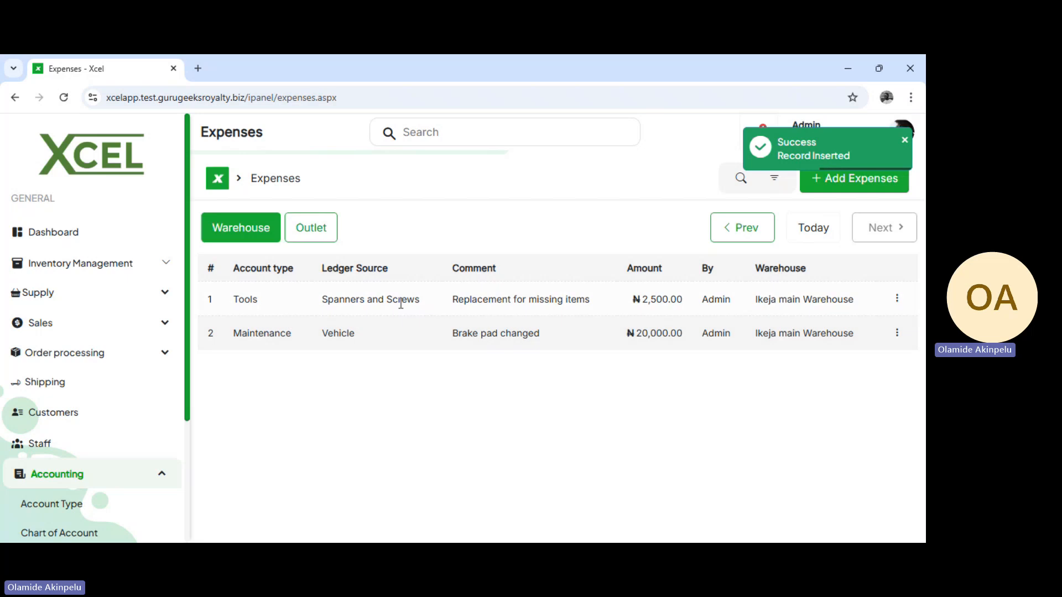
pyautogui.moveTo(252, 299); pyautogui.dragTo(401, 299)
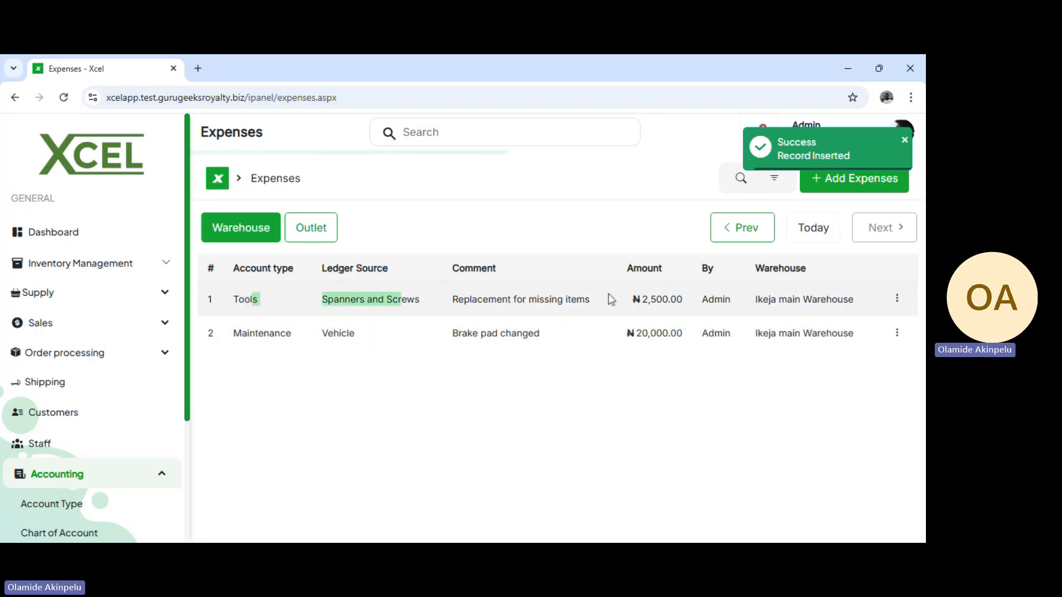
pyautogui.click(250, 297)
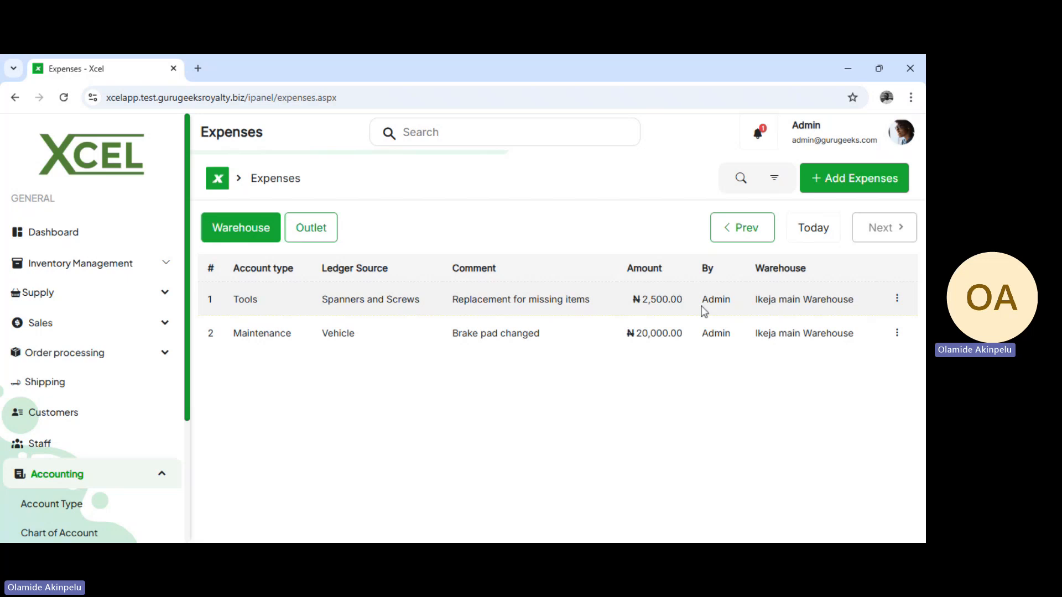
pyautogui.moveTo(701, 307); pyautogui.dragTo(733, 306)
pyautogui.click(713, 312)
pyautogui.click(302, 237)
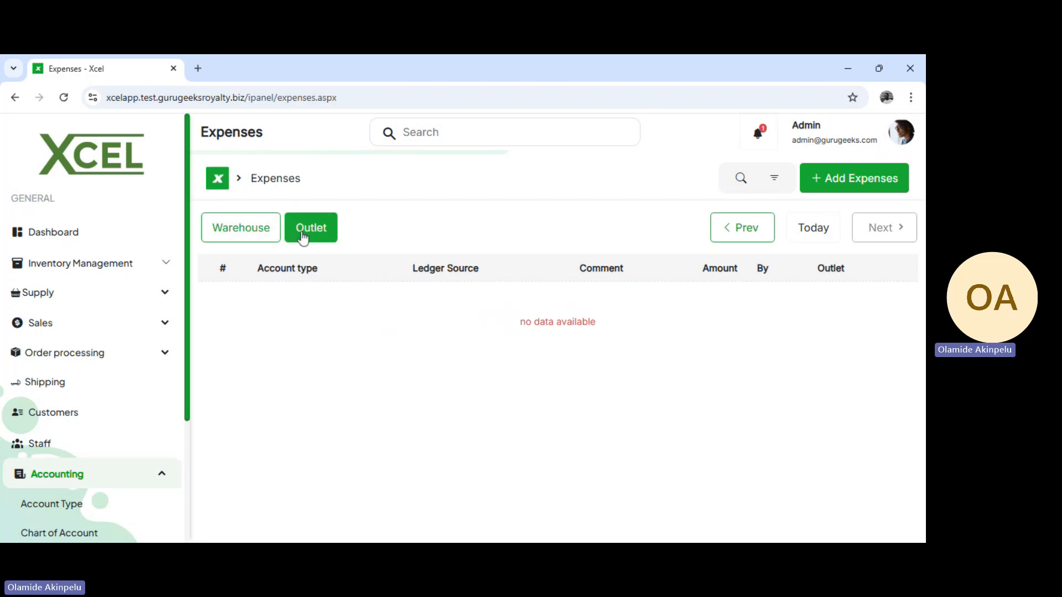
pyautogui.click(245, 237)
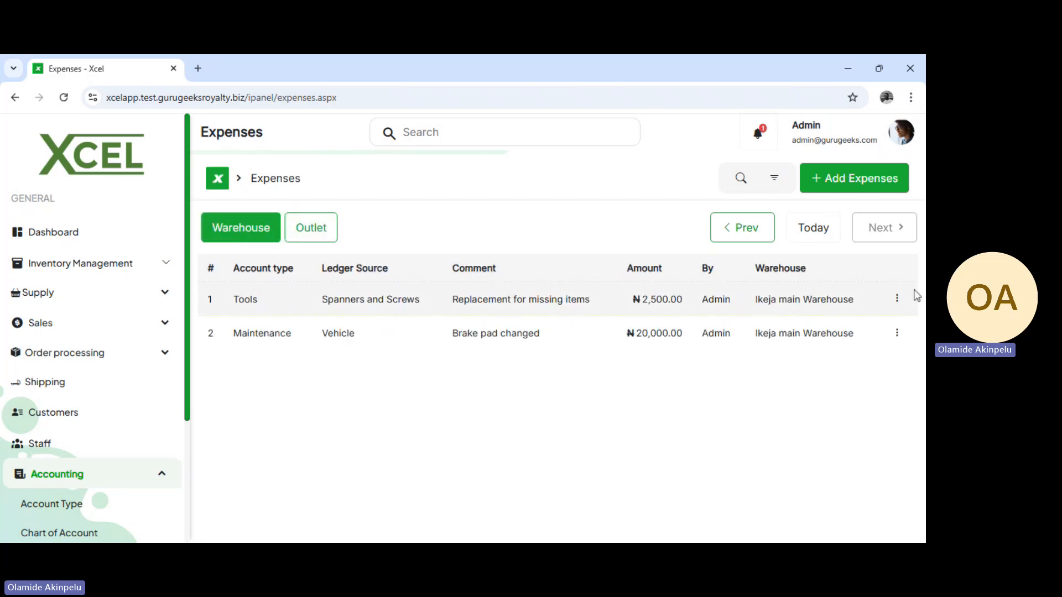
pyautogui.click(897, 299)
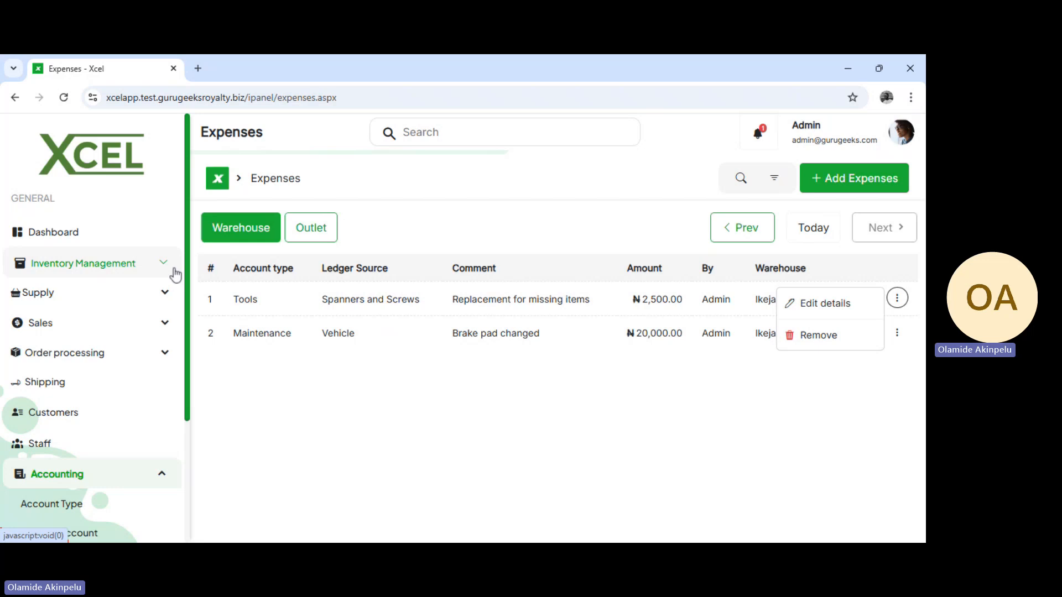
pyautogui.scroll(-3, 112, 435)
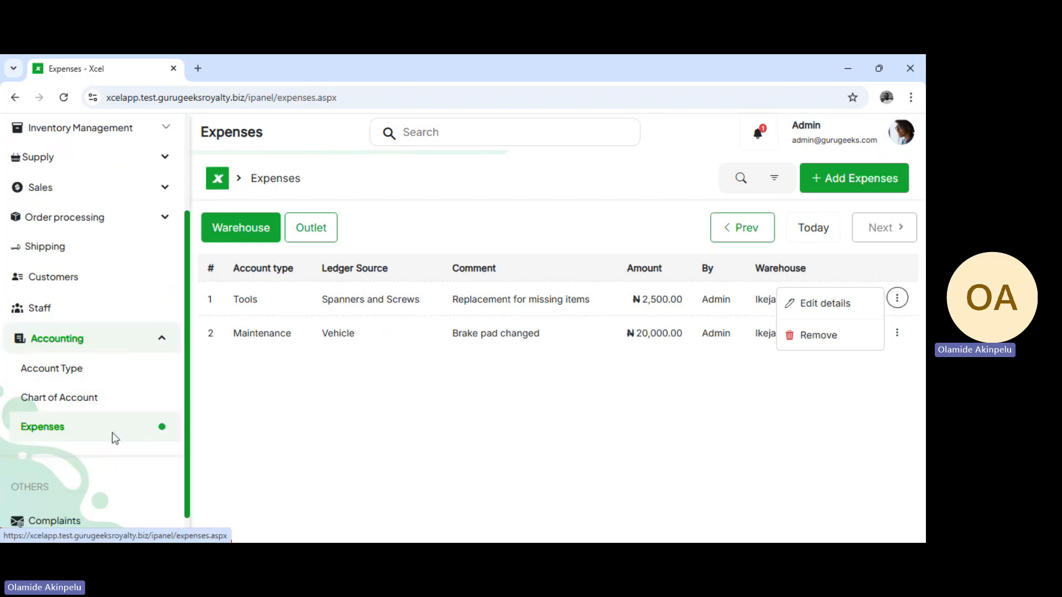